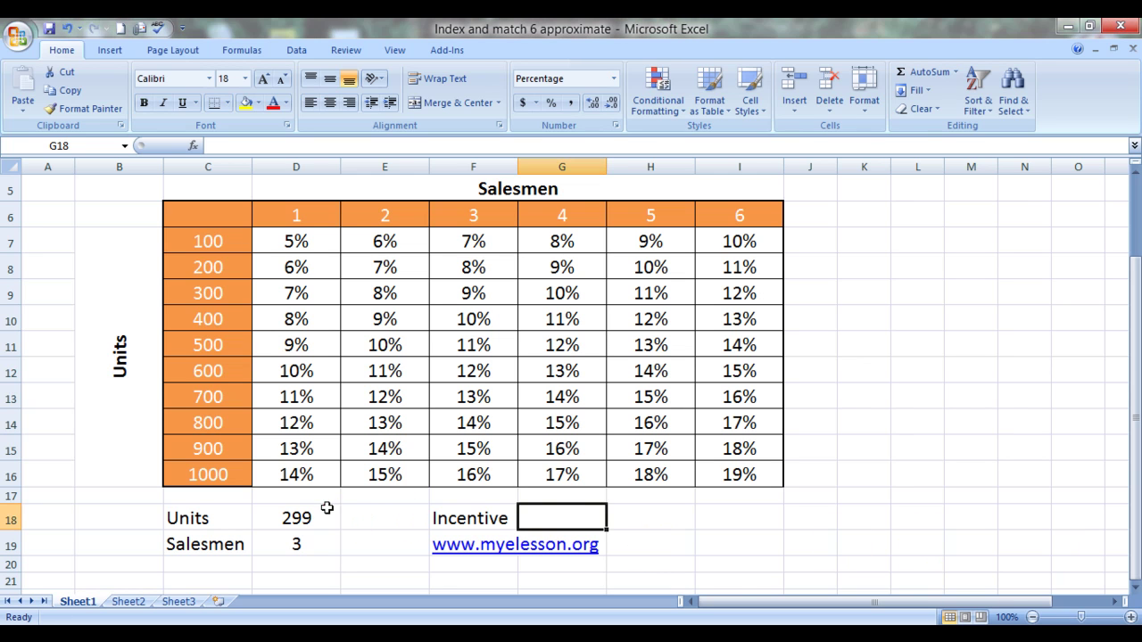
Step: Set the Units value in cell D18 to 200
click(327, 508)
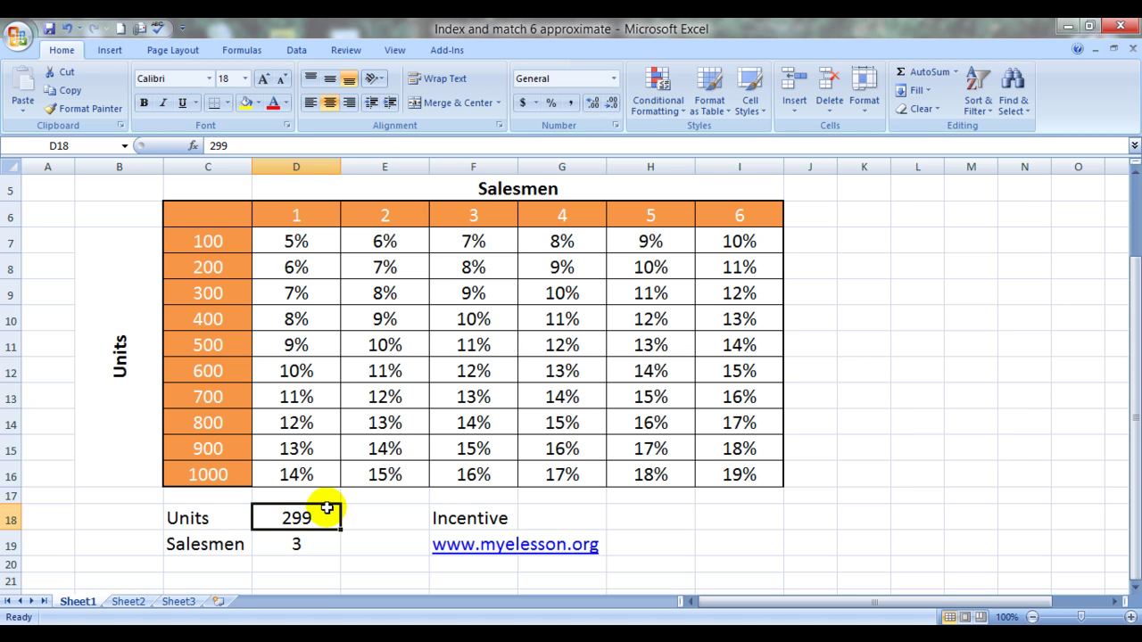
text(2)
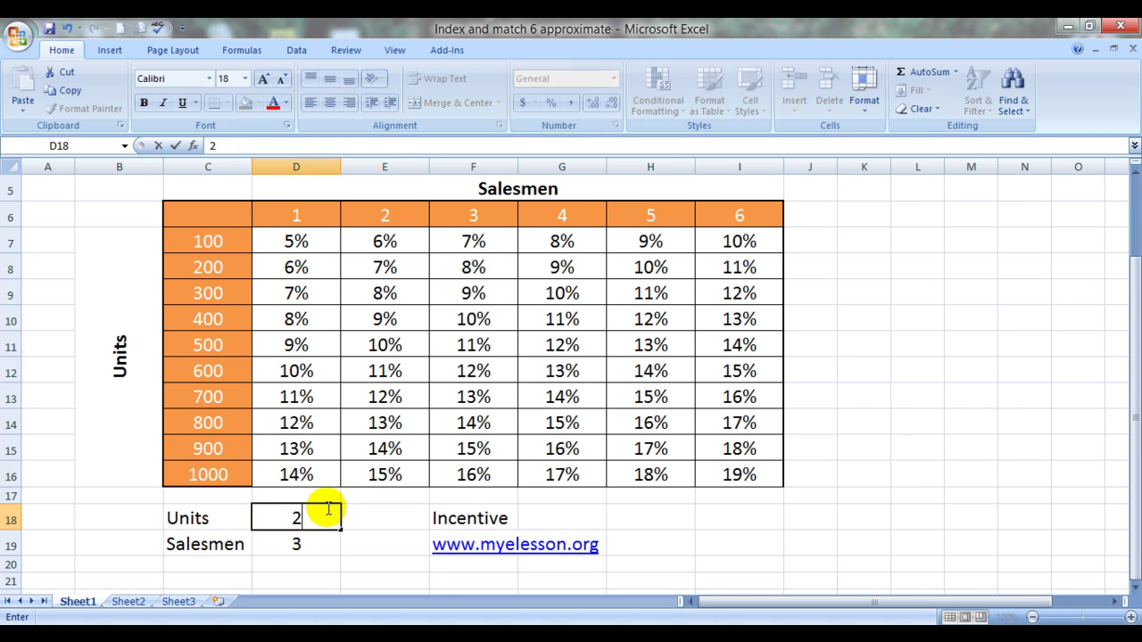
text(2)
key(BackSpace)
text(00)
key(Tab)
key(Tab)
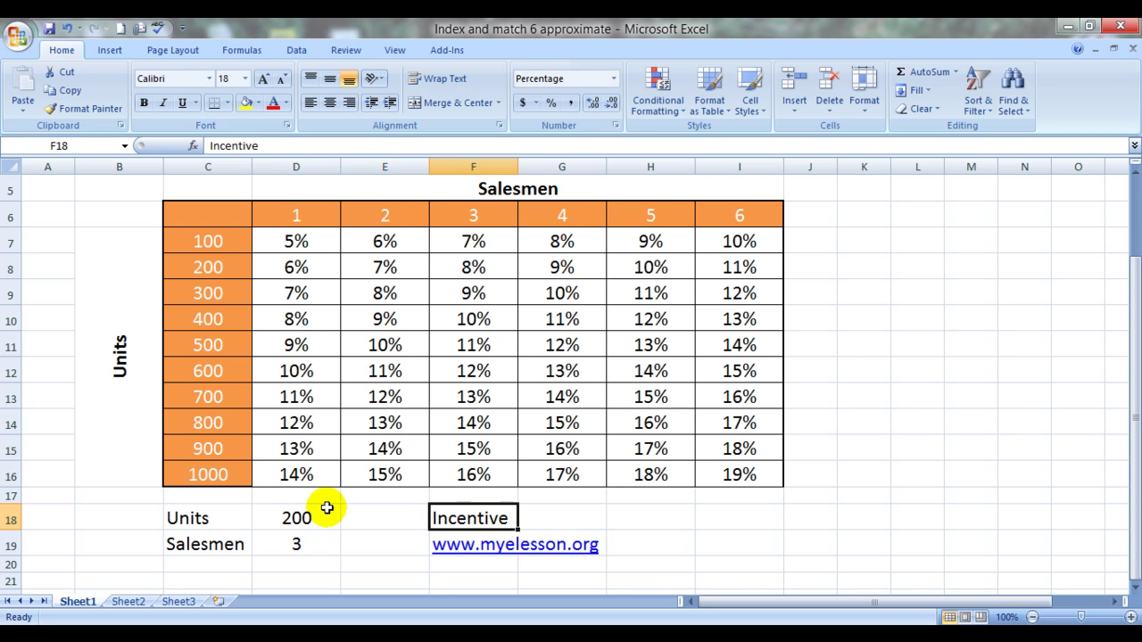
key(Tab)
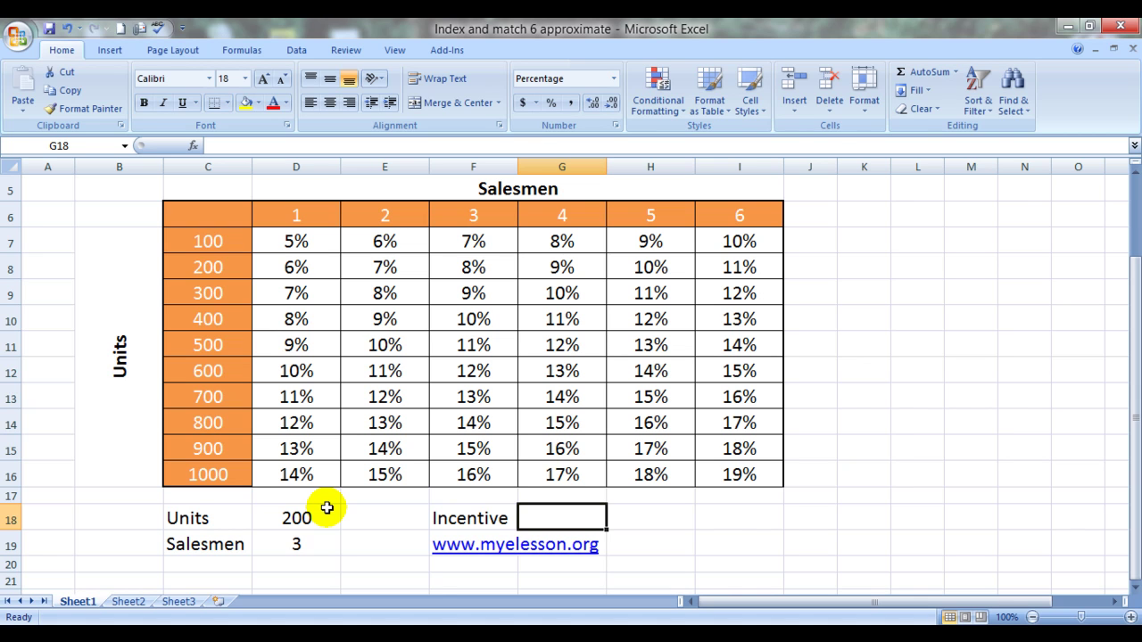
key(Tab)
key(Tab)
key(Tab)
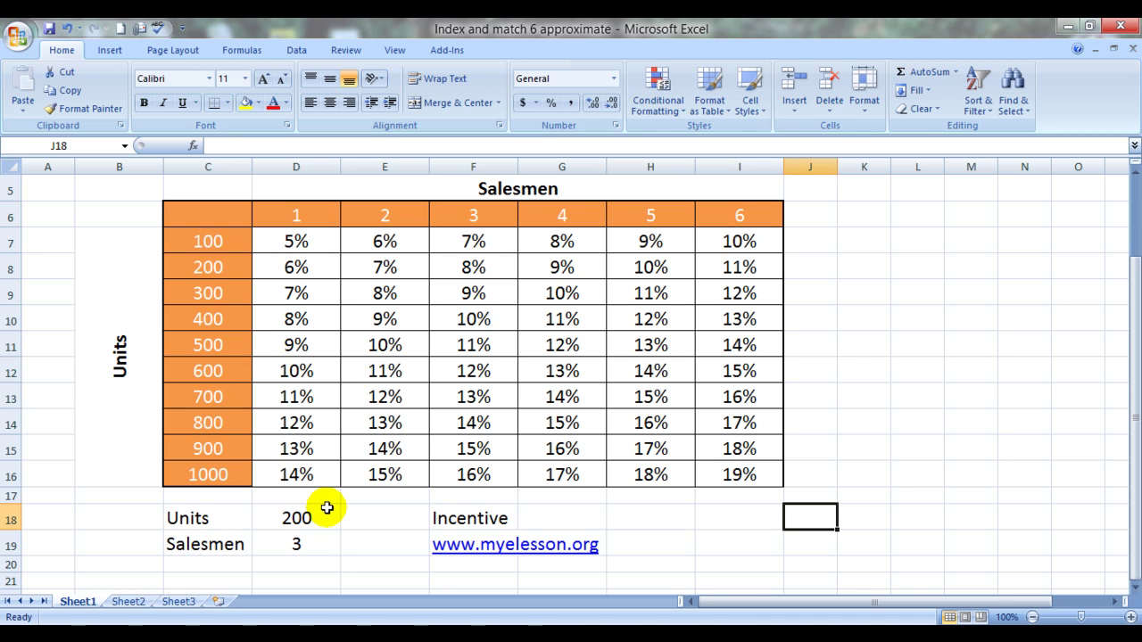
Step: Examine how the salesmen and units headings lead to an incentive percentage, using 2 salesmen and 300 units
click(389, 259)
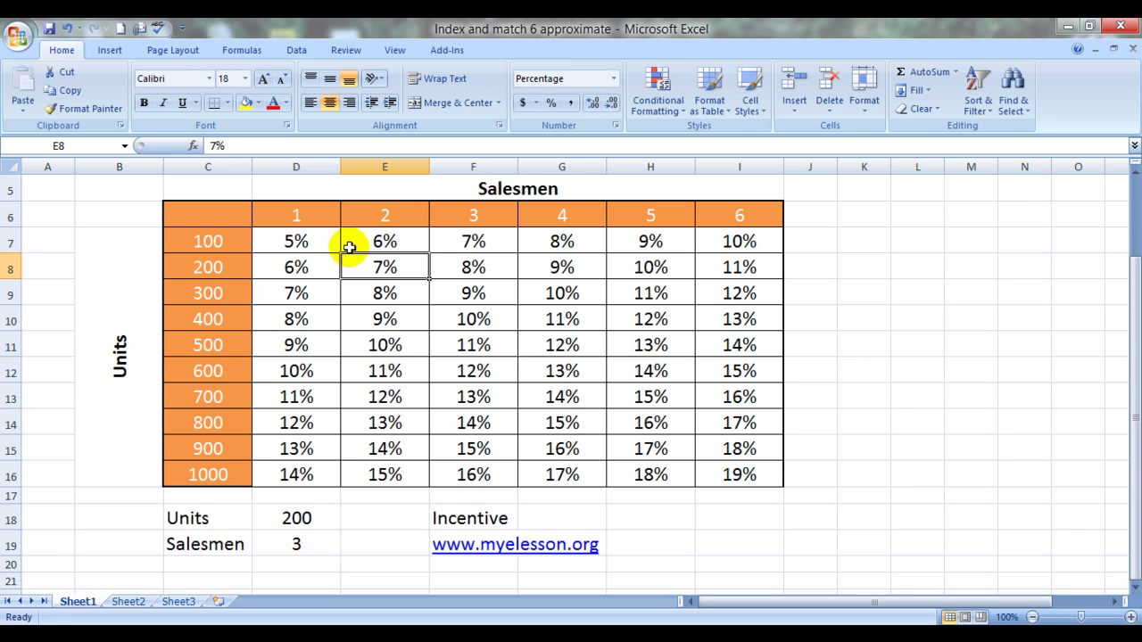
click(385, 216)
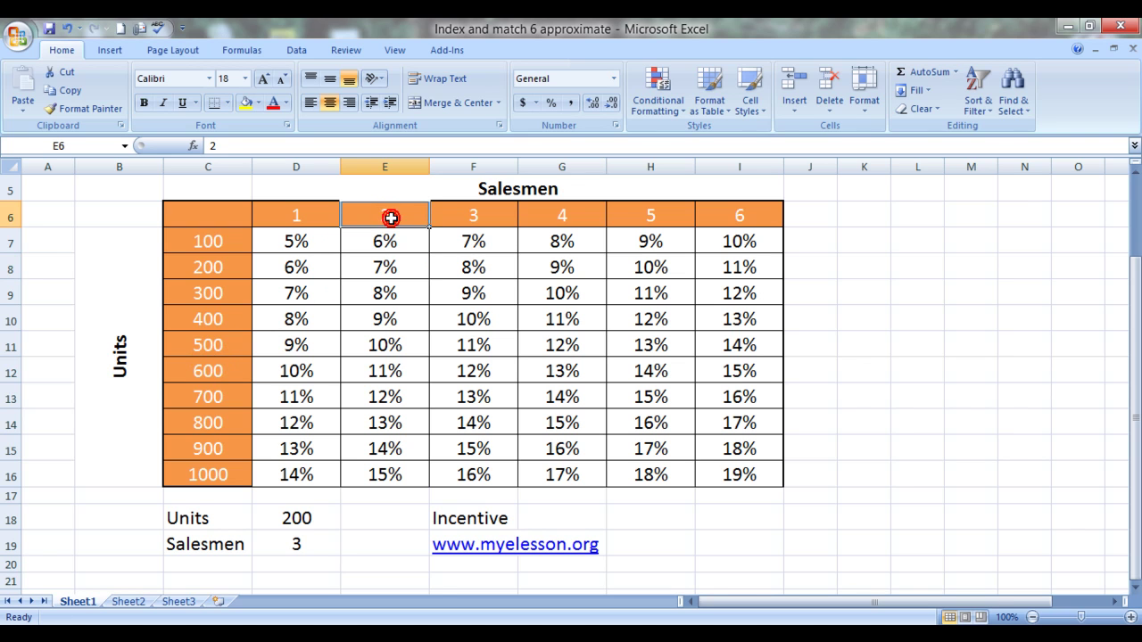
click(218, 303)
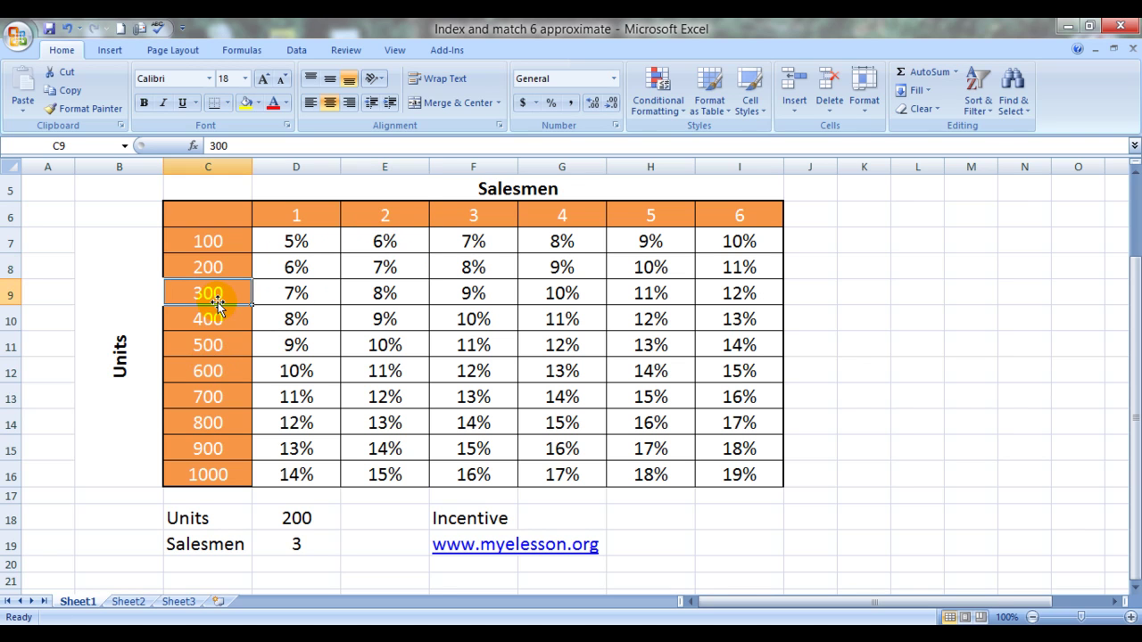
click(391, 292)
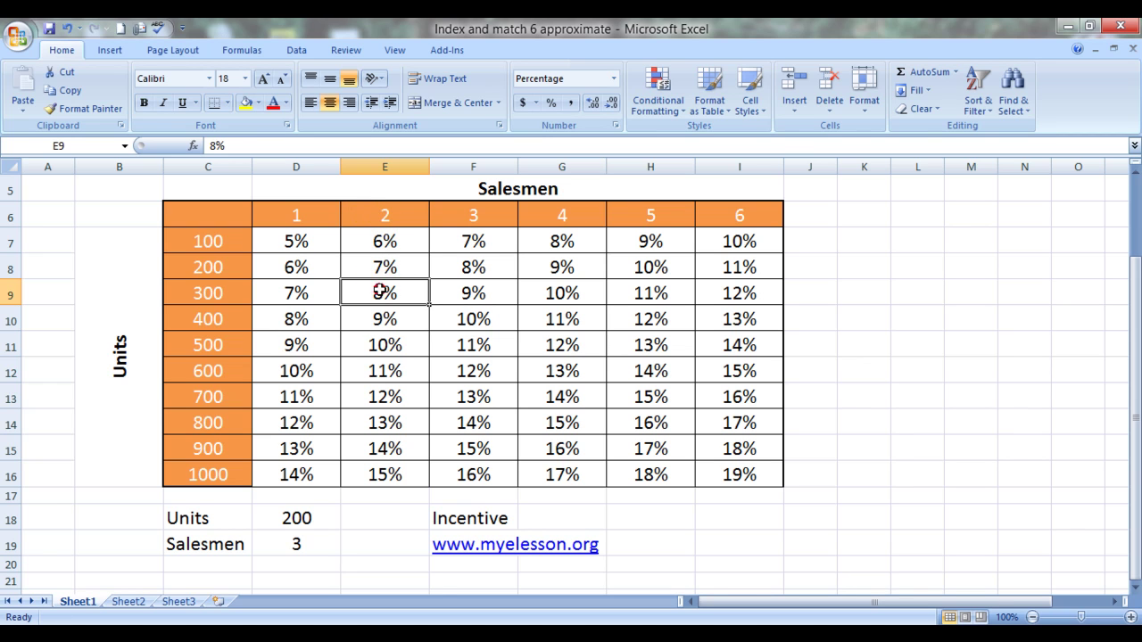
click(235, 296)
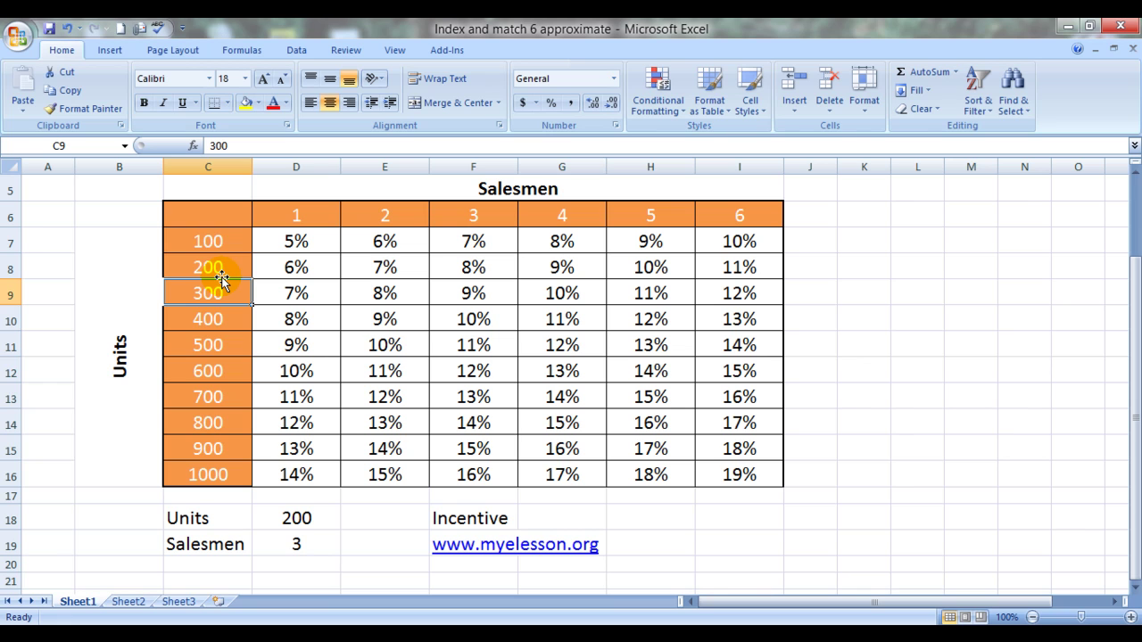
click(529, 509)
click(528, 510)
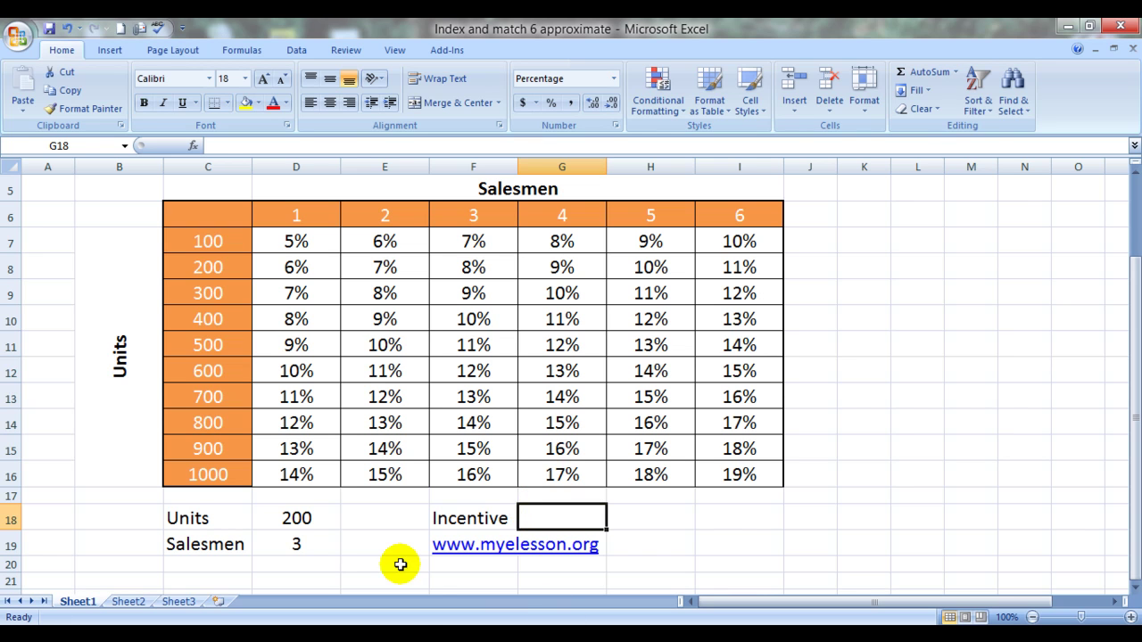
Step: Set the Units value in cell D18 to 225
click(306, 518)
text(225)
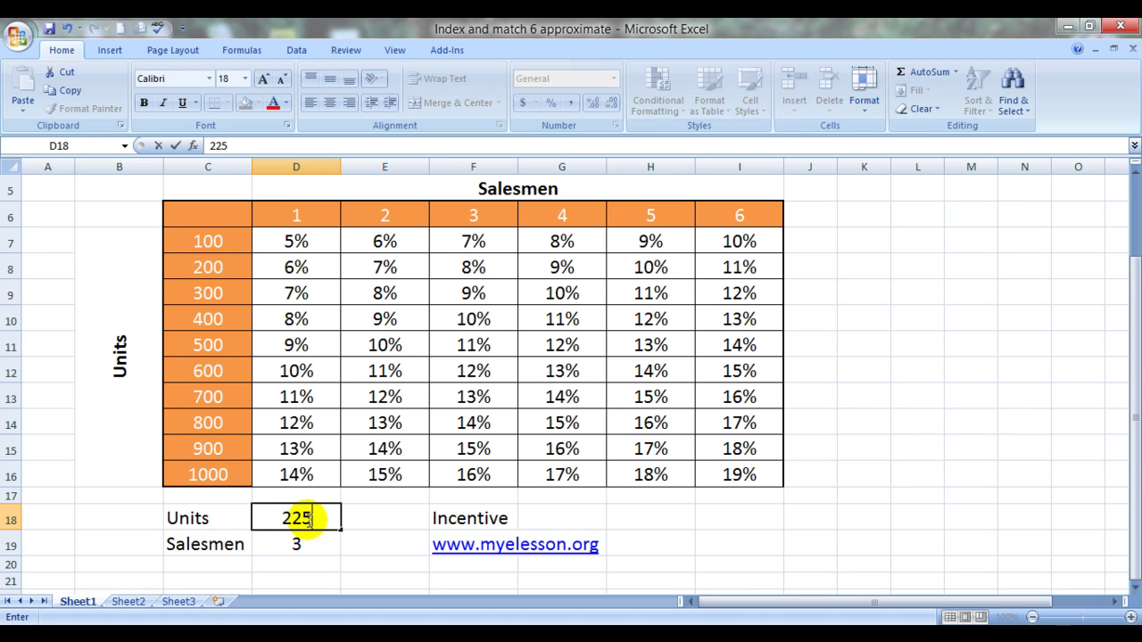
key(Tab)
key(Return)
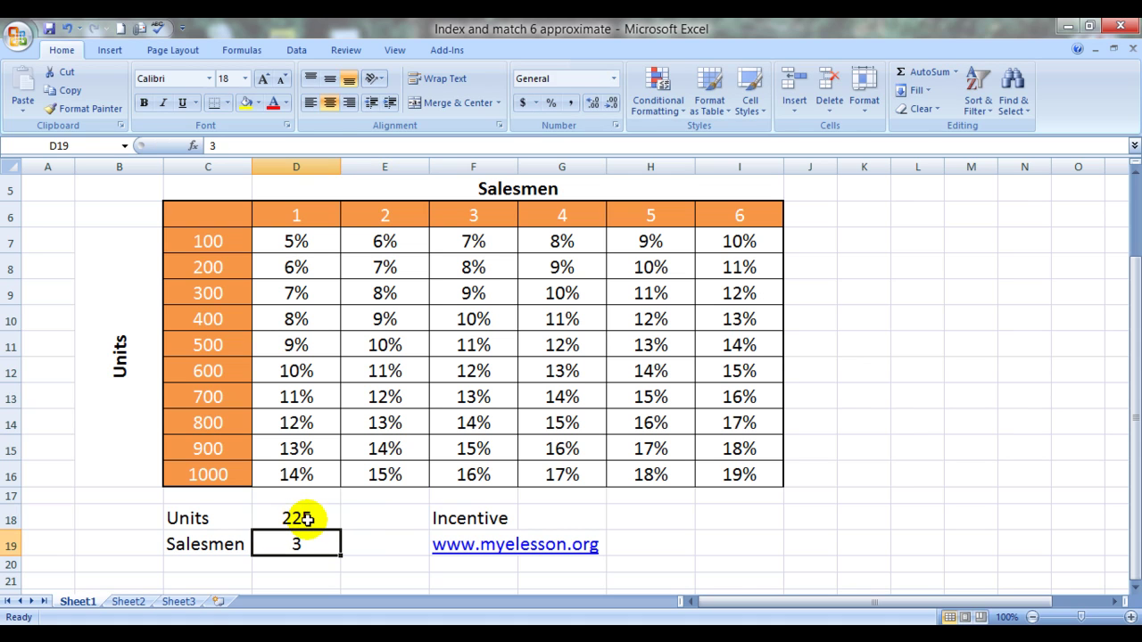
Step: Start an INDEX formula in Incentive cell G18 with the percentage range D7:I16 as its array
click(307, 518)
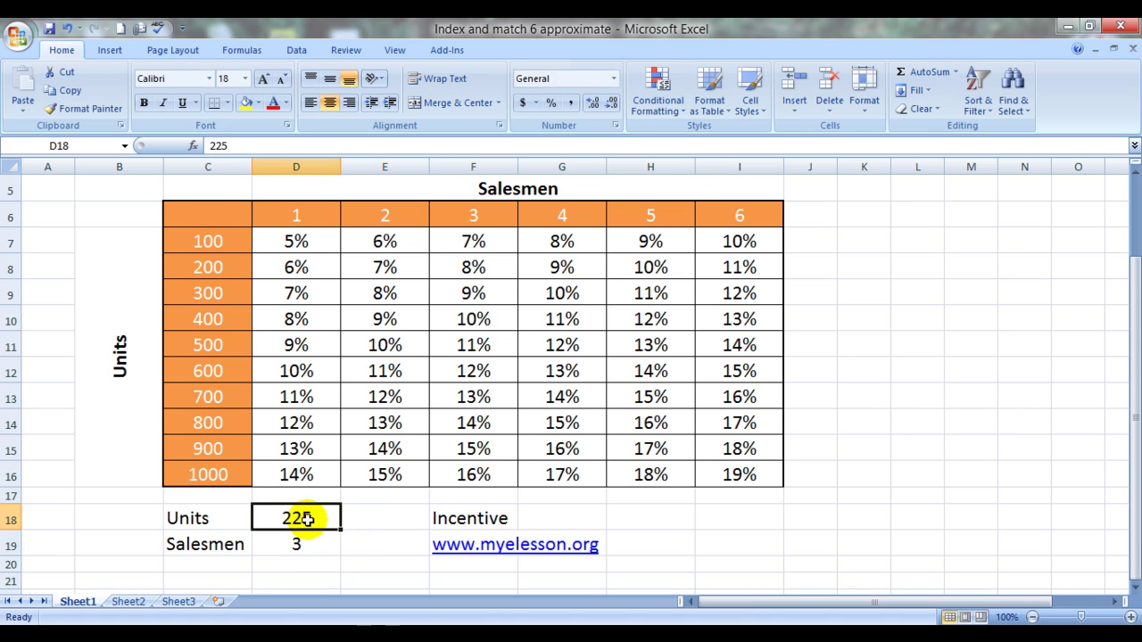
key(Right)
key(Right)
key(Right)
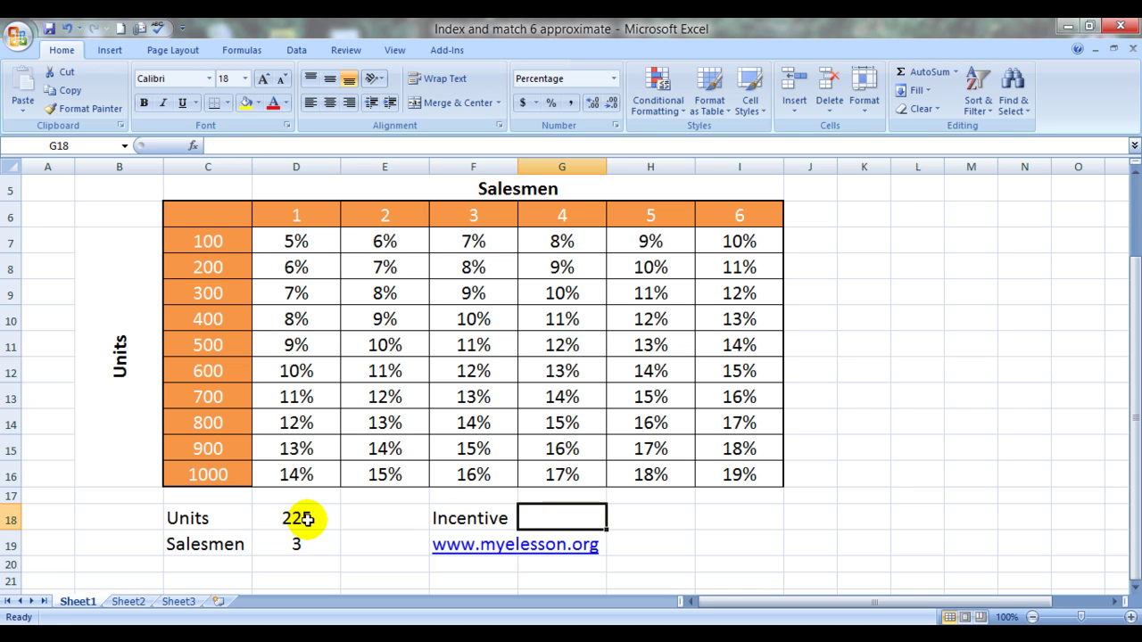
text(=)
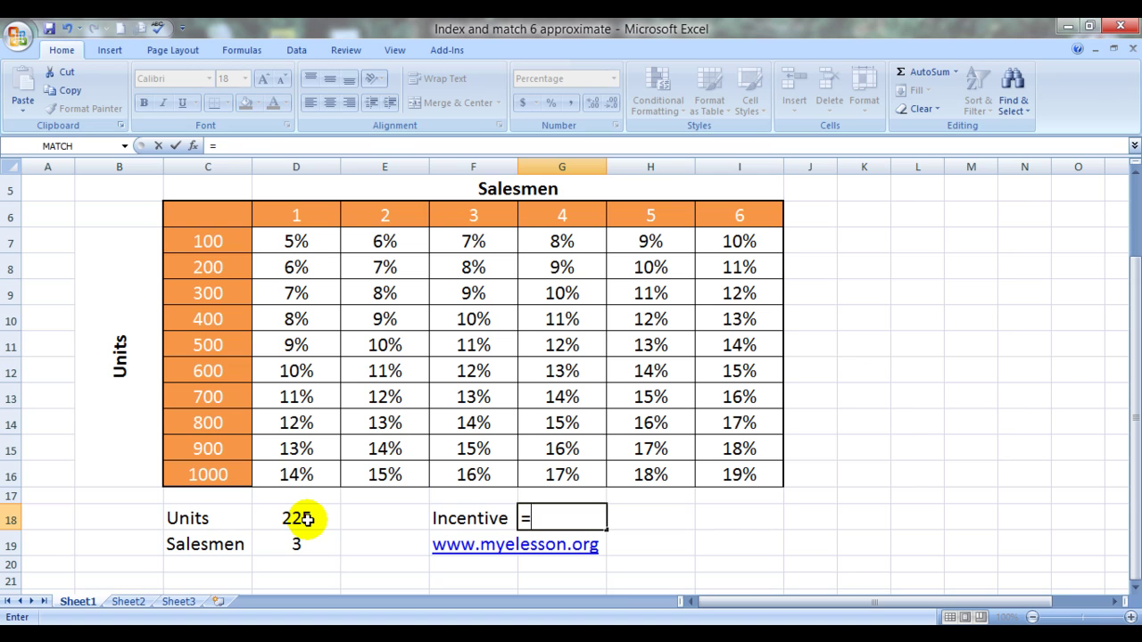
text(ind)
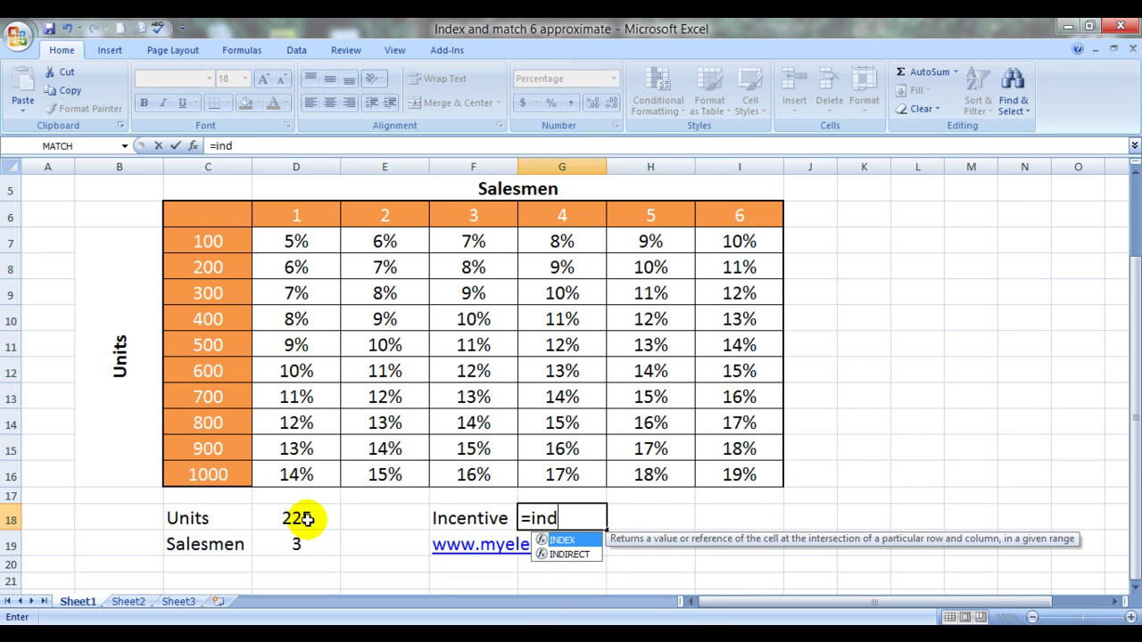
key(Tab)
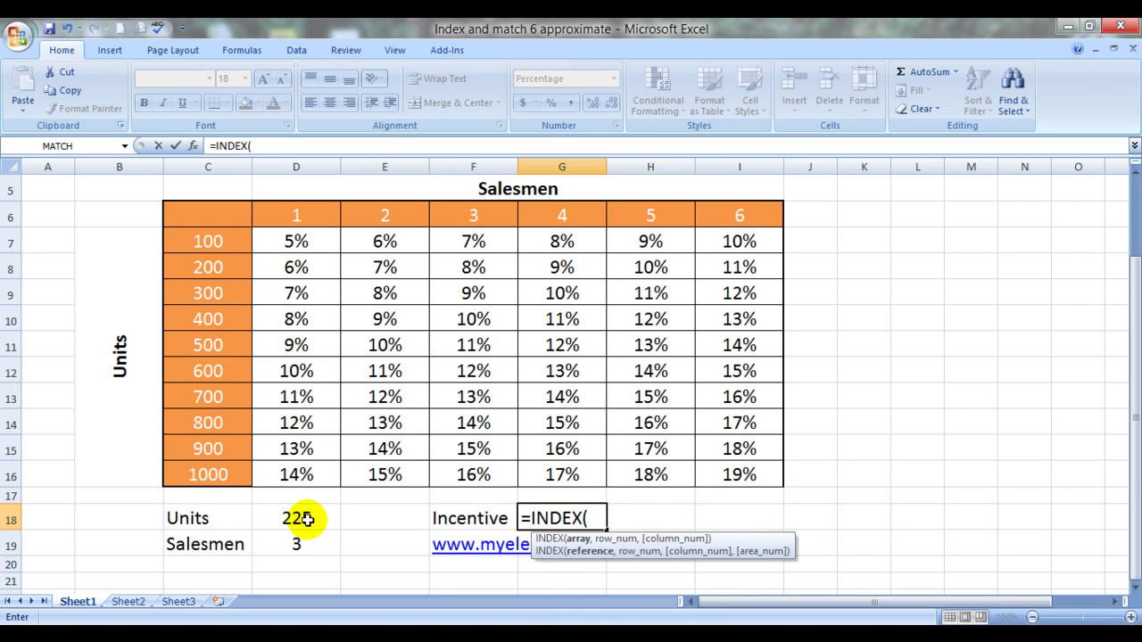
click(297, 242)
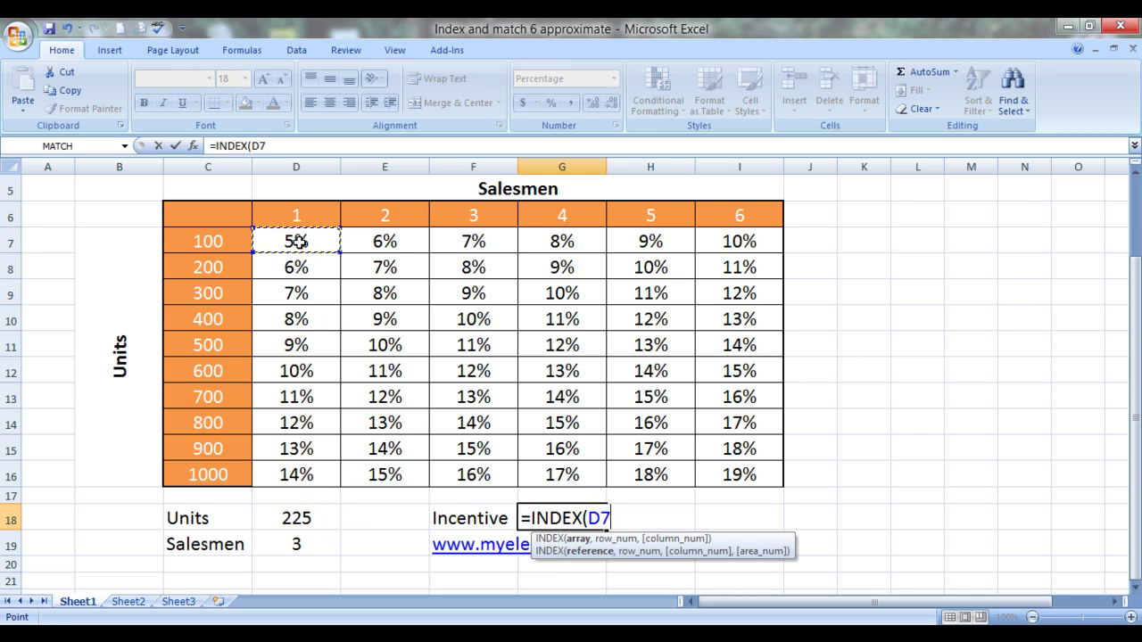
key(shift+Right)
key(shift+Right)
key(shift+Right)
key(shift+Right)
key(shift+Right)
key(shift+Down)
key(shift+Down)
key(shift+Down)
key(shift+Down)
key(shift+Down)
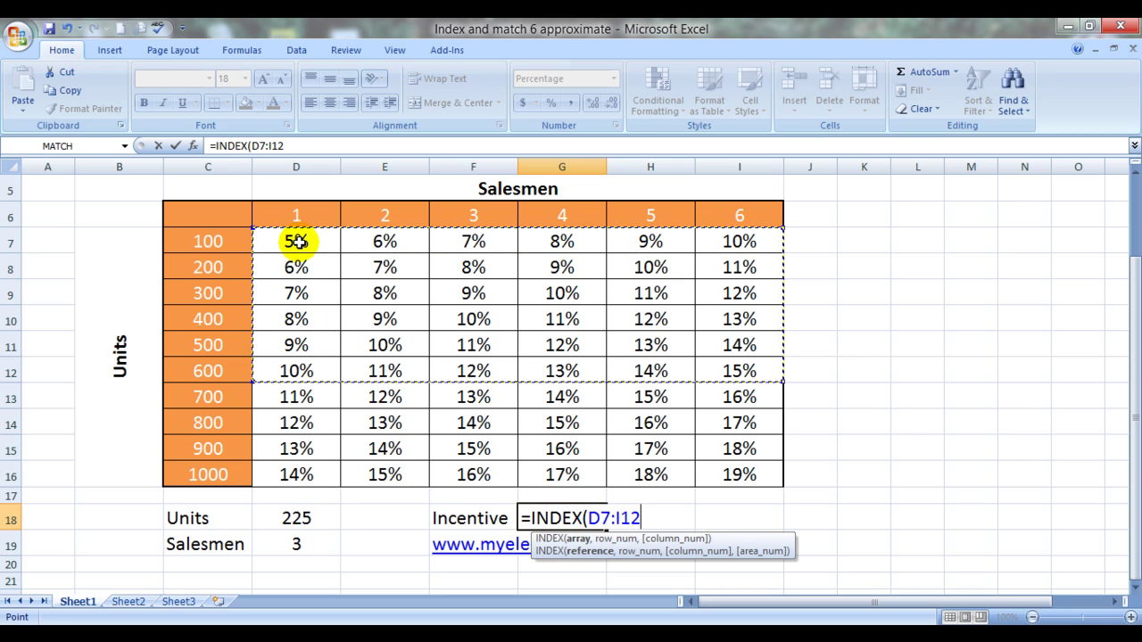
key(shift+Down)
key(shift+Down)
key(shift+Down)
key(shift+Down)
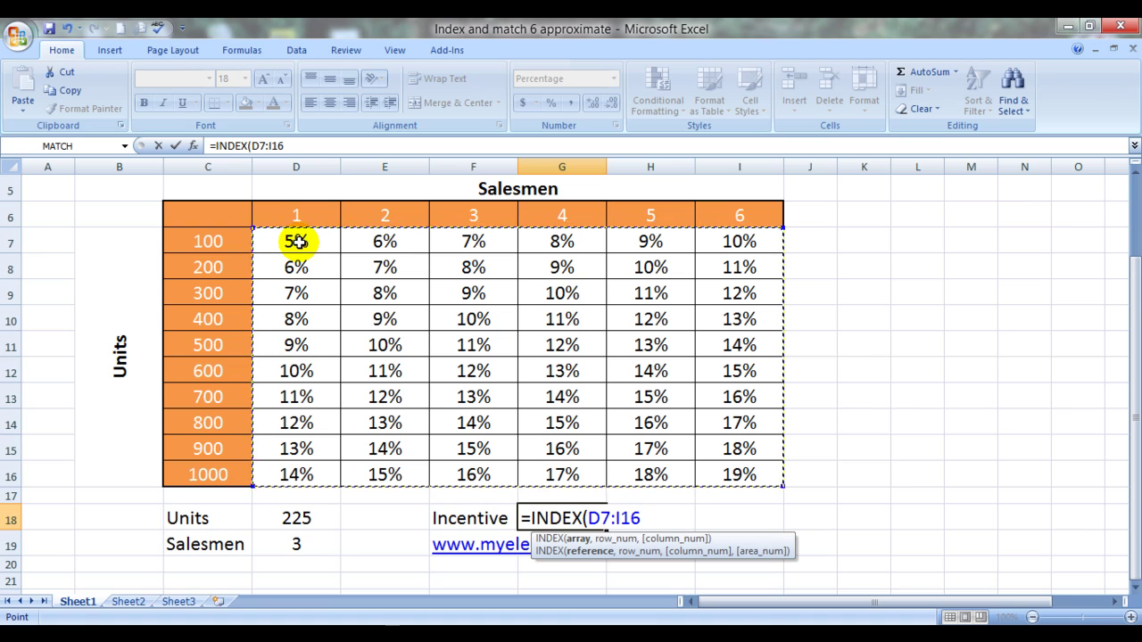
text(,)
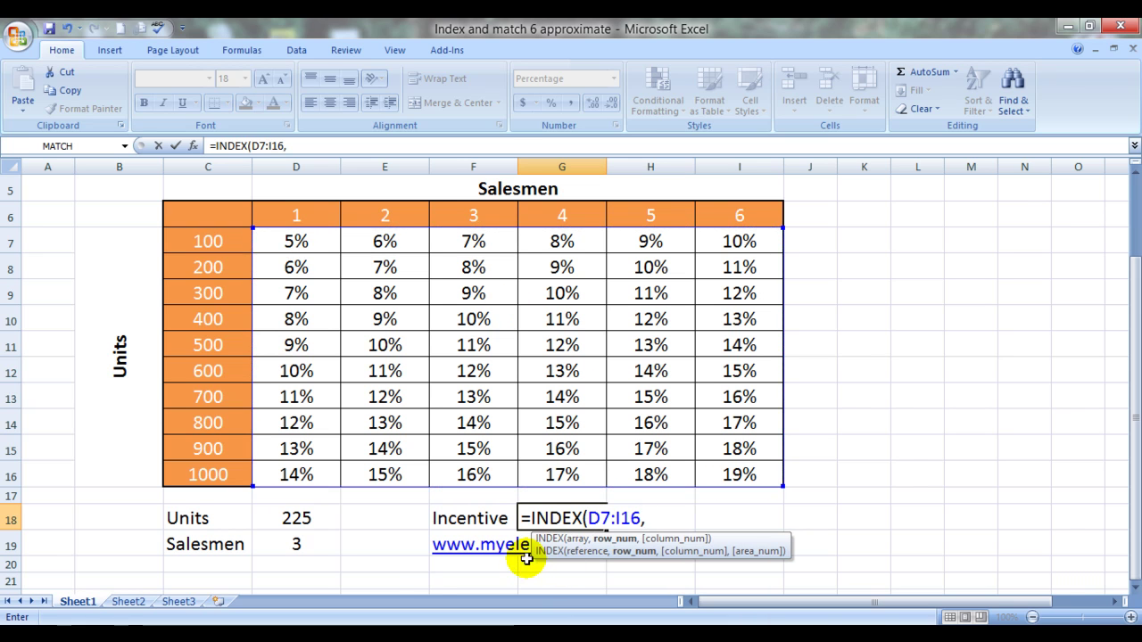
Step: Add MATCH(D18,C7:C16,1) as the INDEX row number to look up the units approximately
text(mat)
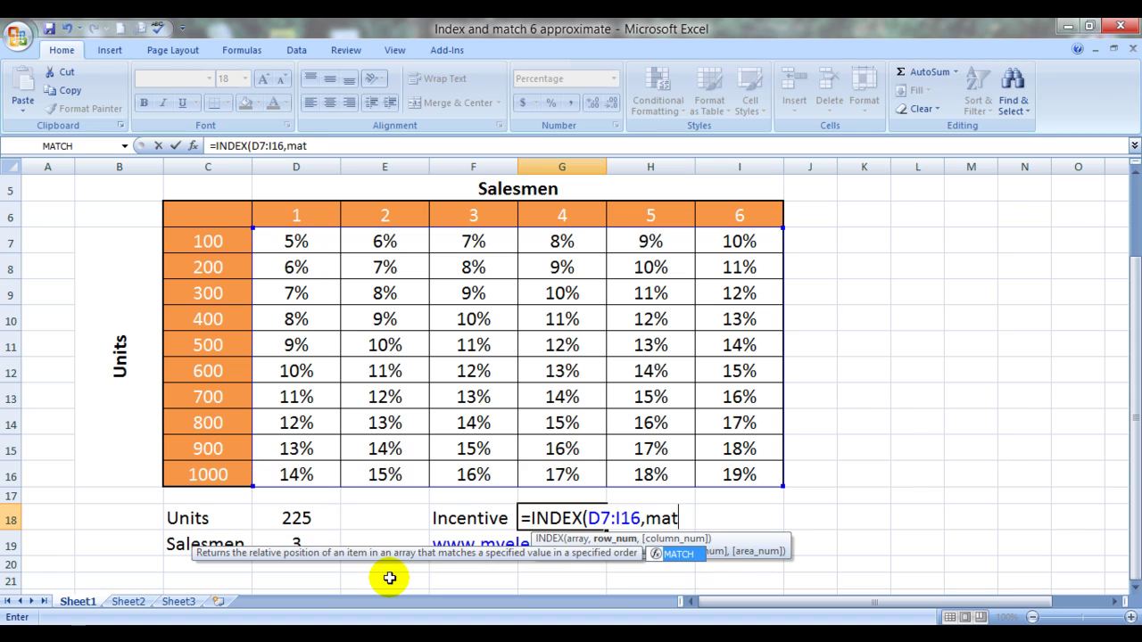
key(Tab)
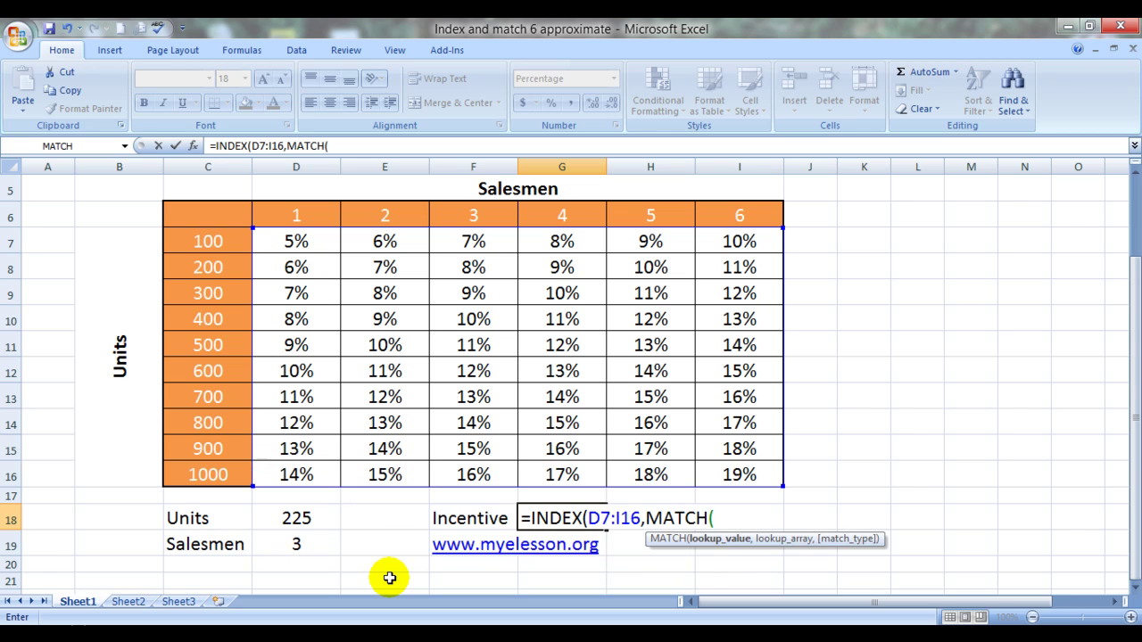
click(296, 517)
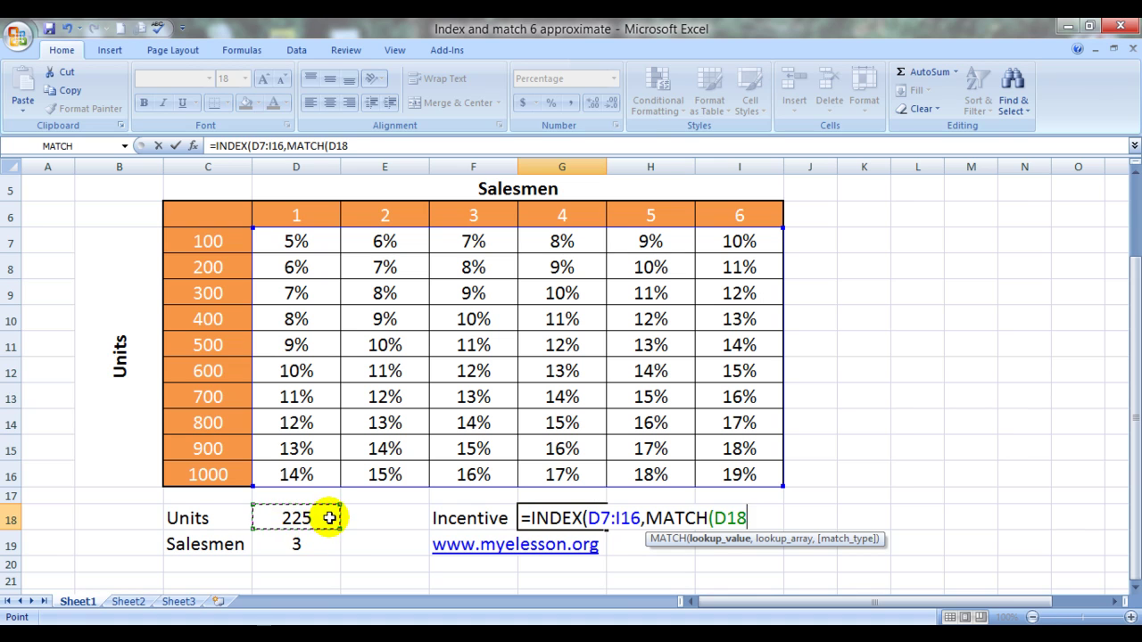
text(,)
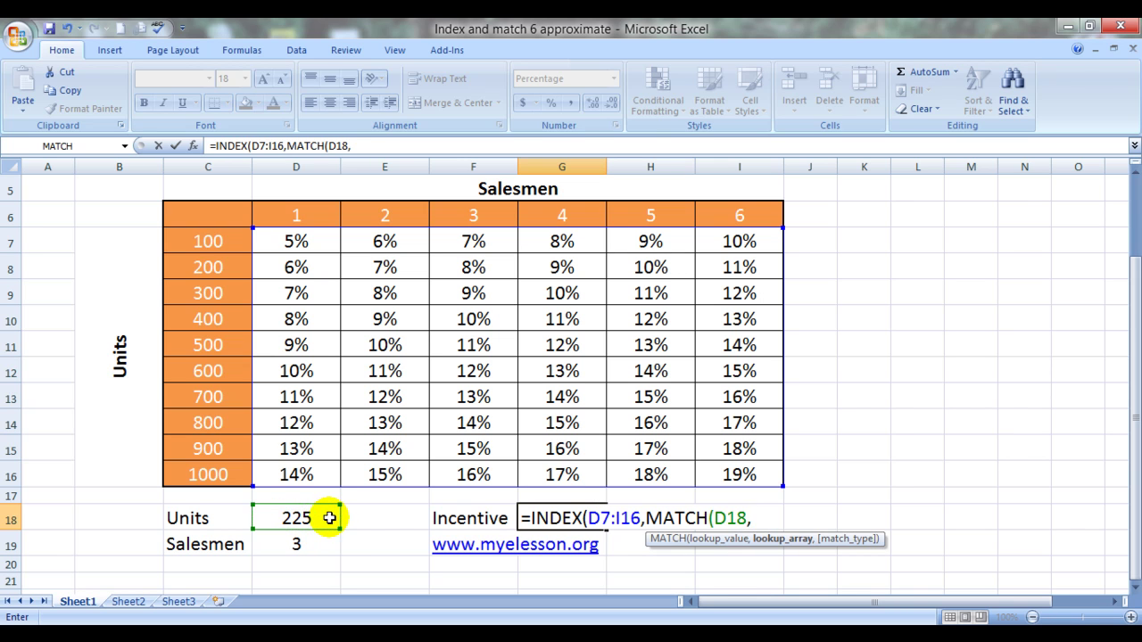
click(215, 242)
key(shift+Down)
key(shift+Down)
key(shift+Down)
key(shift+Down)
key(shift+Down)
key(shift+Down)
key(shift+Down)
key(shift+Down)
key(shift+Down)
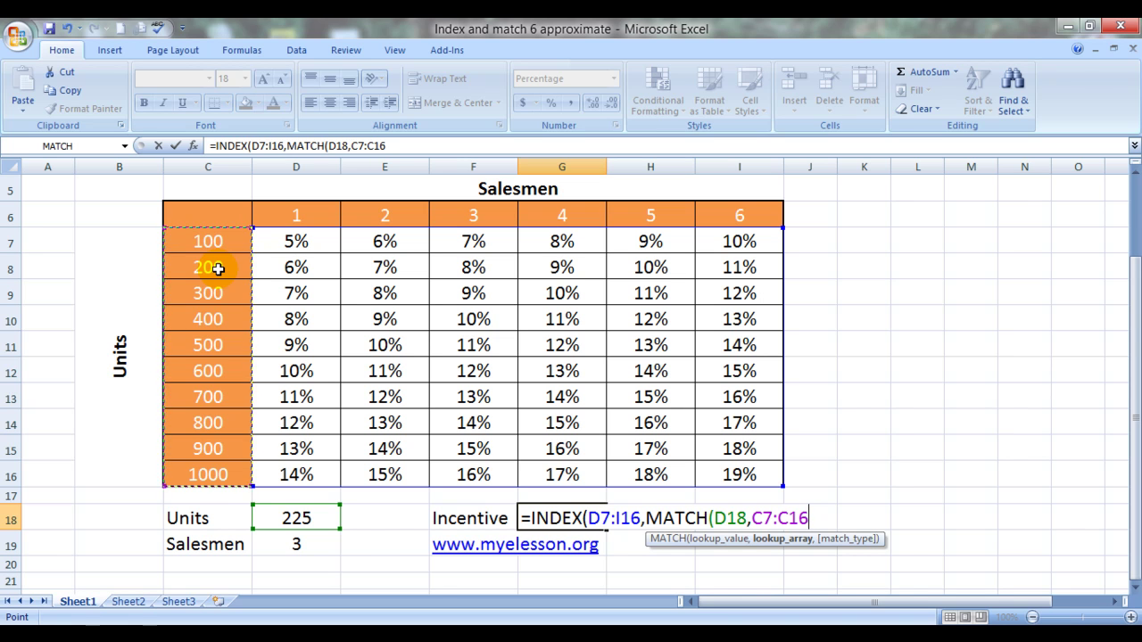
text(,)
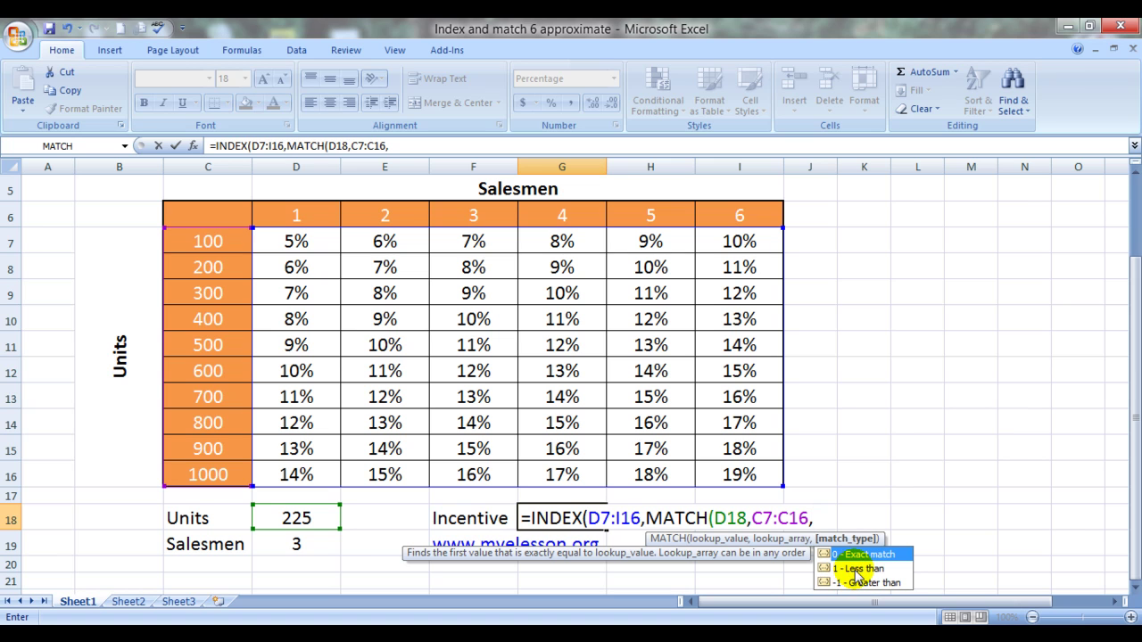
text(1),)
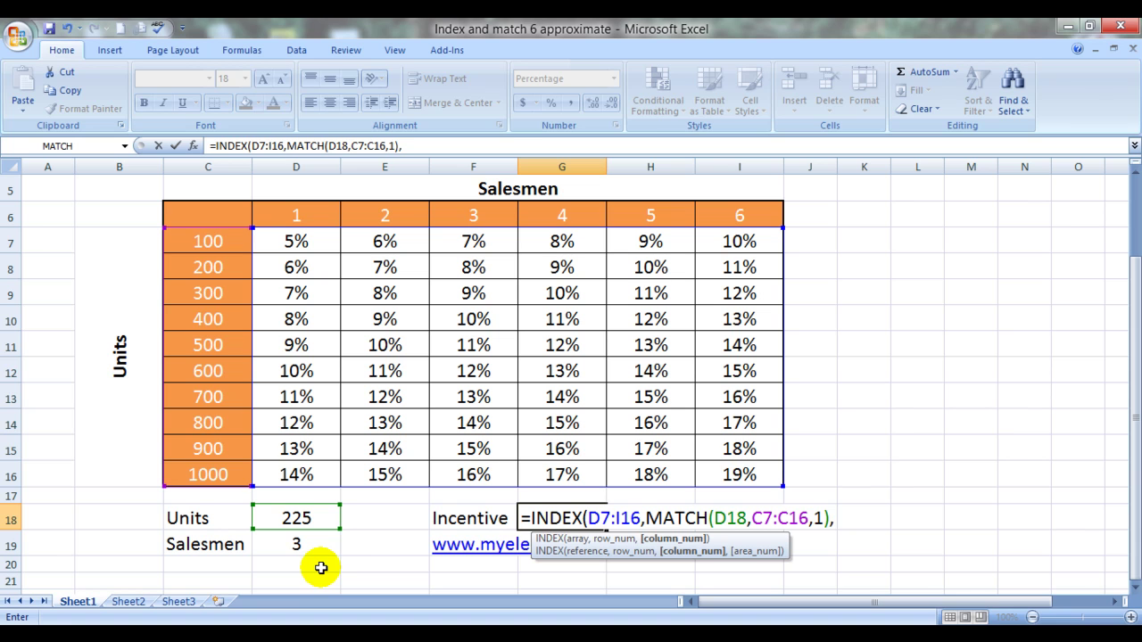
Step: Add MATCH(D19,D6:I6,0) as the INDEX column number for an exact salesmen match, and complete the formula in G18
text(mat)
key(Tab)
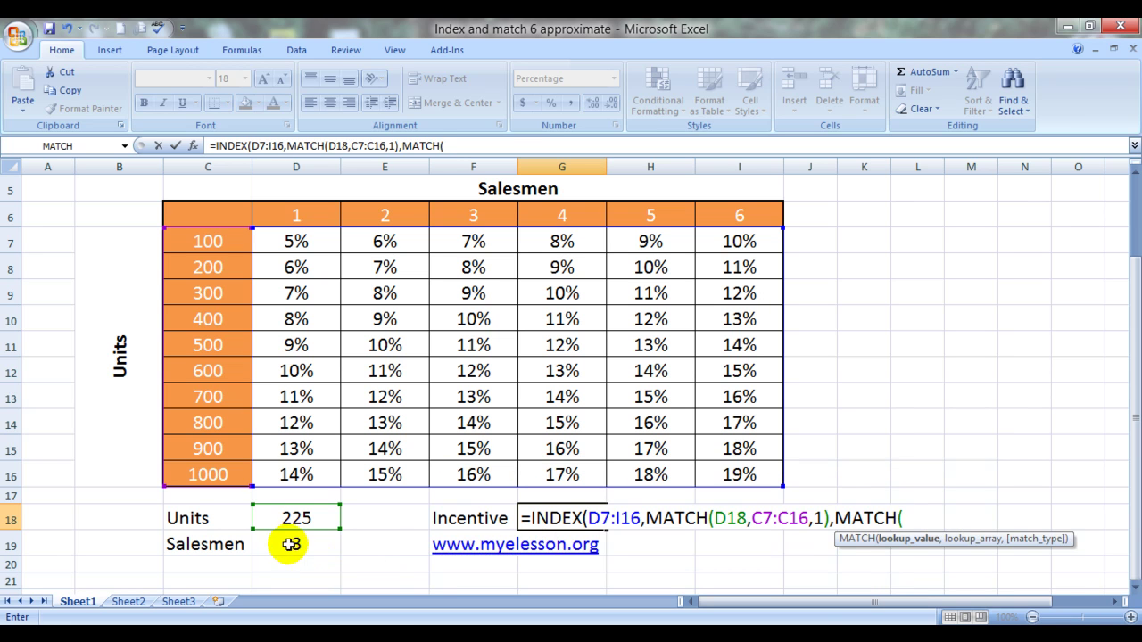
click(297, 542)
text(,)
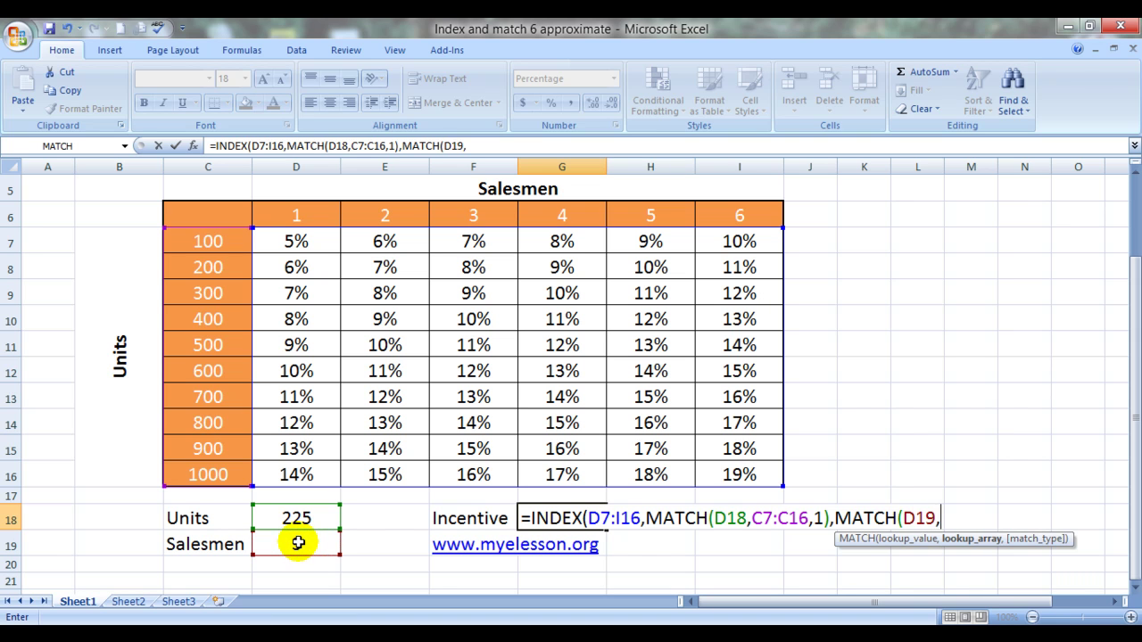
drag(298, 212, 472, 215)
key(shift+Right)
key(shift+Right)
key(shift+Right)
key(shift+Right)
key(shift+Left)
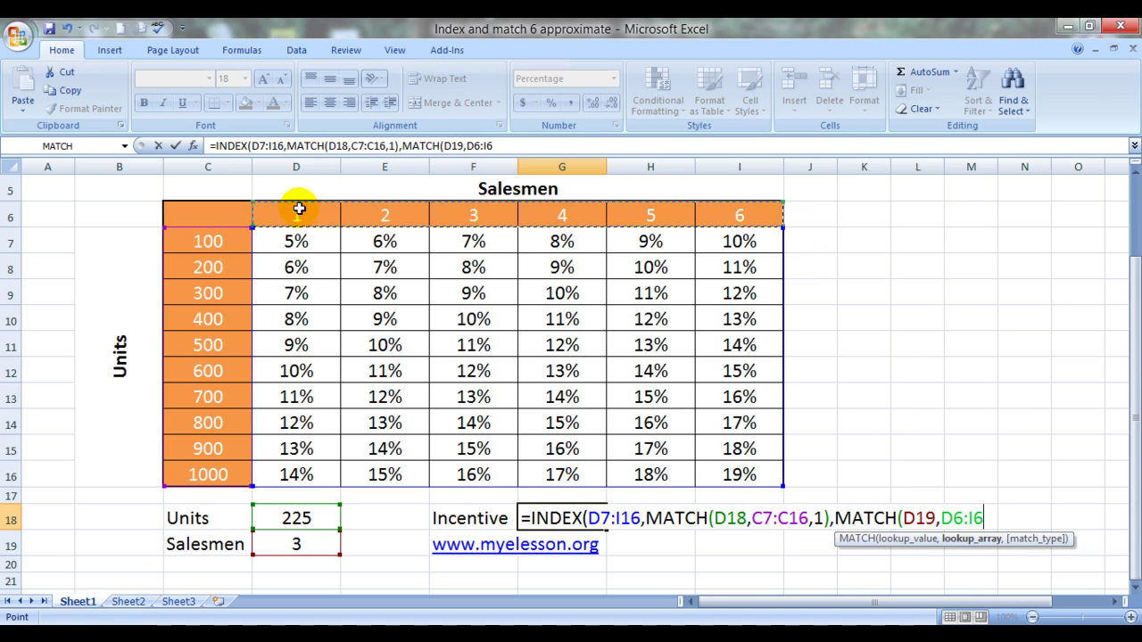
text(,)
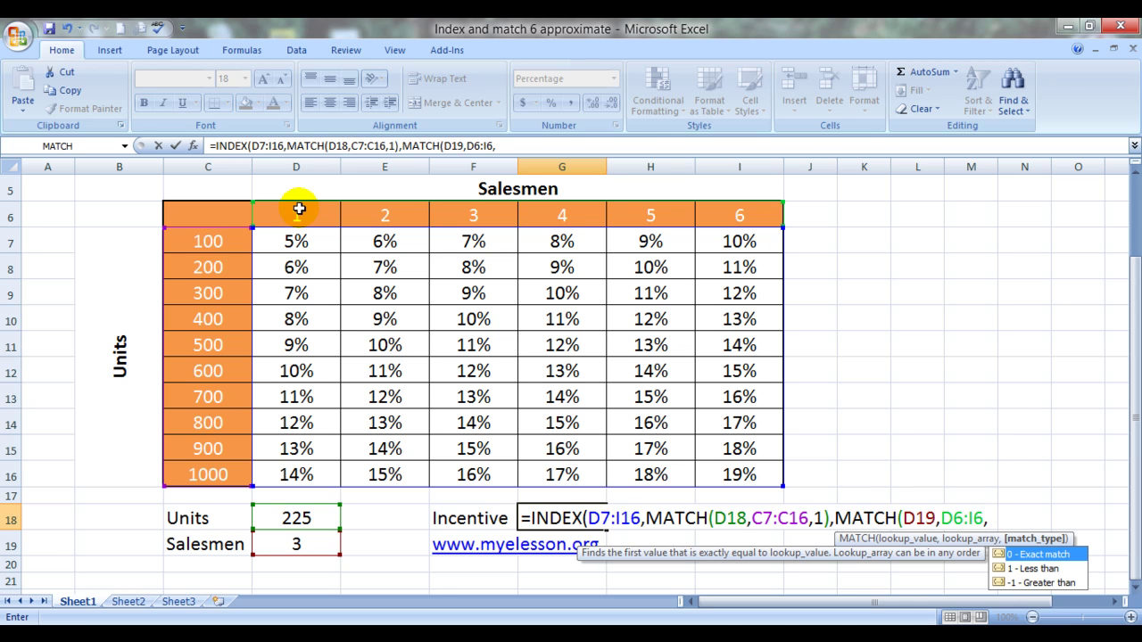
text(0)))
key(Return)
key(Up)
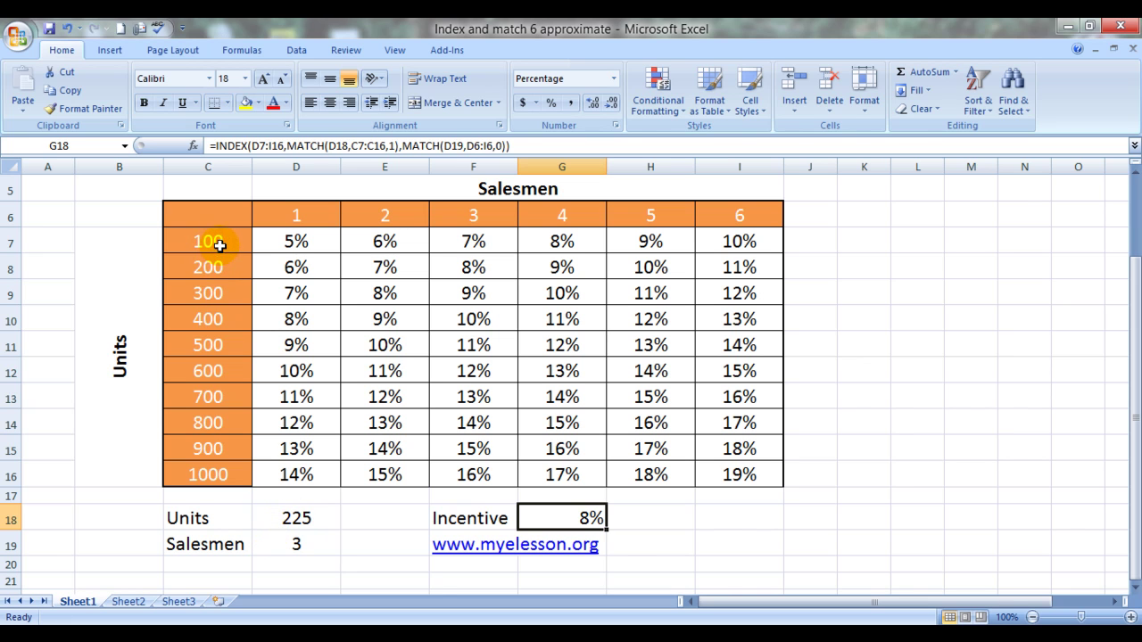
click(207, 292)
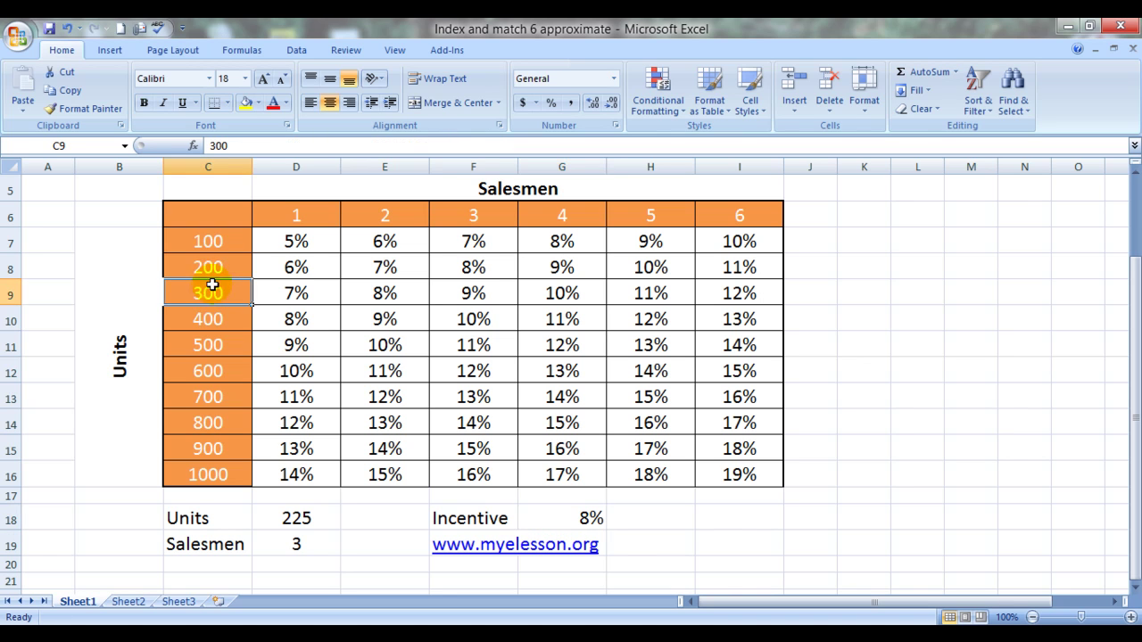
Step: Check the Incentive result against table cell F8, where the 200-unit row meets the salesmen 3 column
click(220, 269)
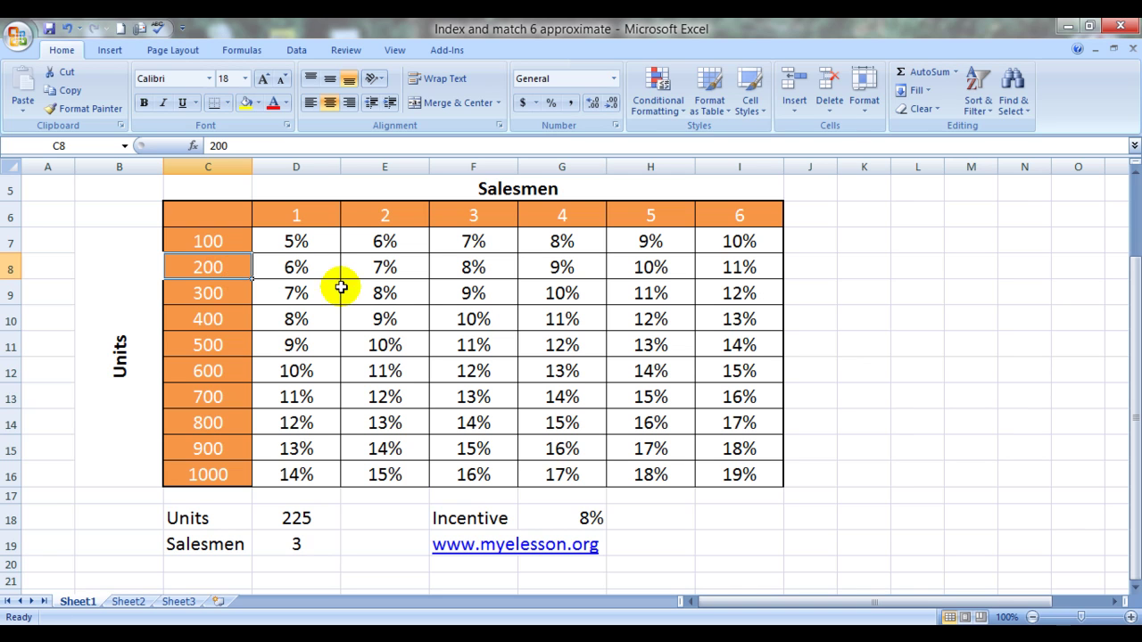
click(456, 270)
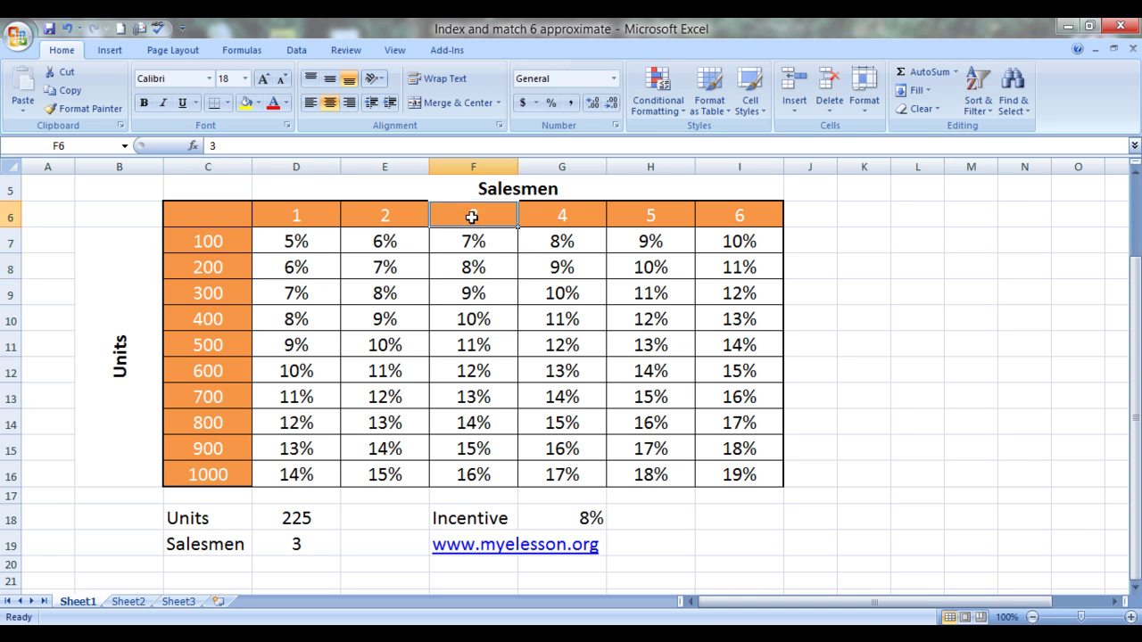
click(467, 217)
click(470, 265)
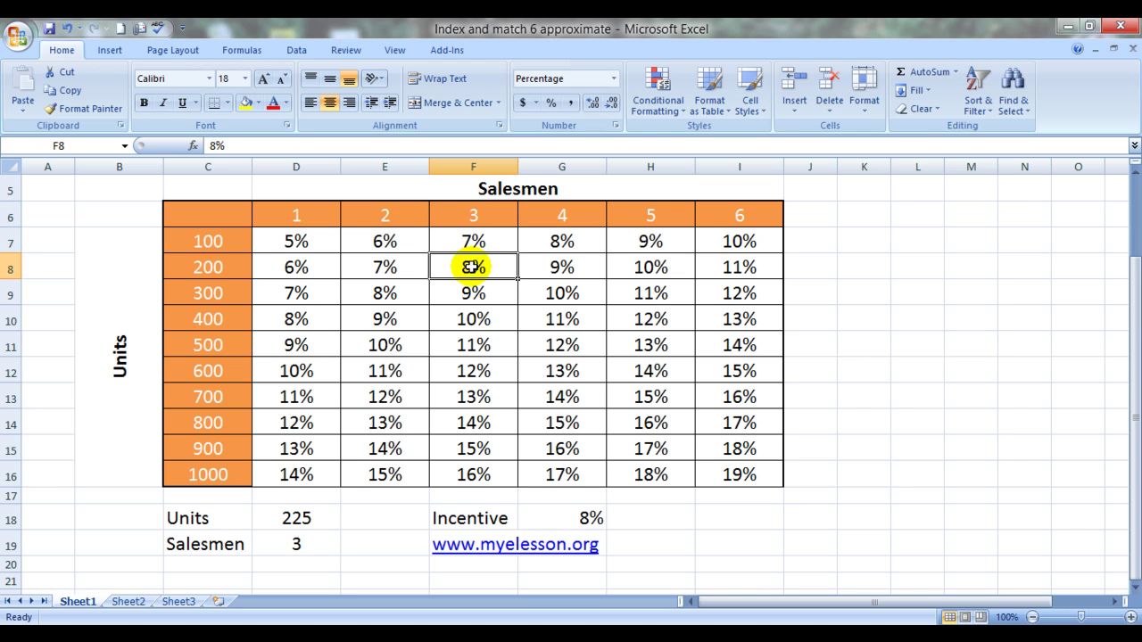
Step: Set the Units value in cell D18 to 299 to test the approximate match
click(303, 517)
click(303, 516)
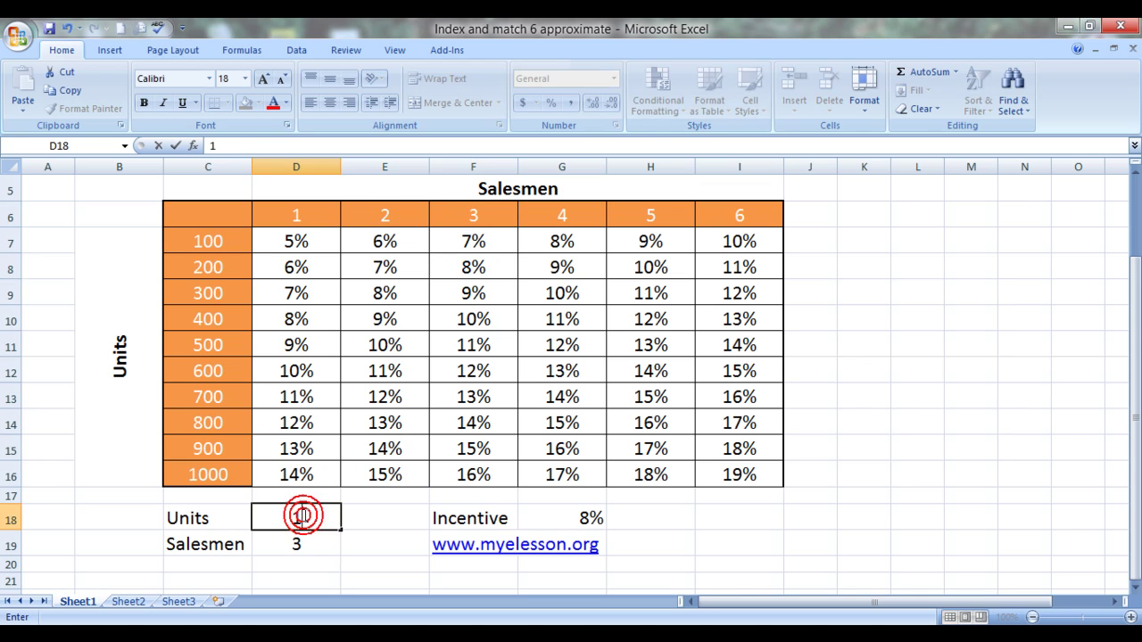
text(1)
key(BackSpace)
text(299)
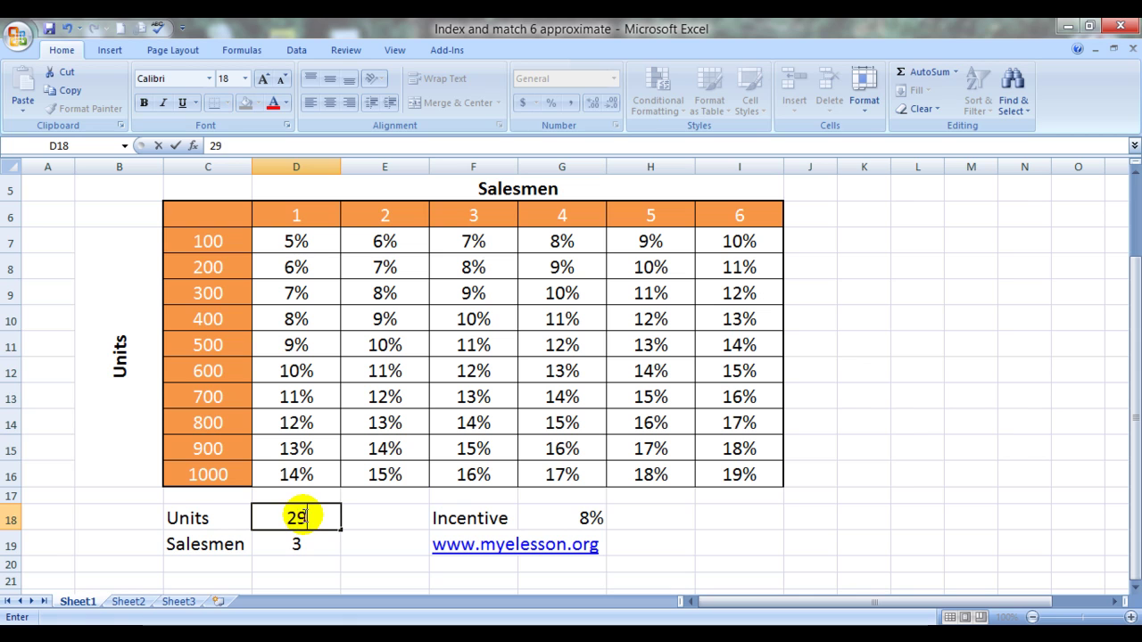
key(Return)
Step: Set the Units value in cell D18 to 315 and check the incentive against the table cell for 300 units and salesmen 3
click(303, 516)
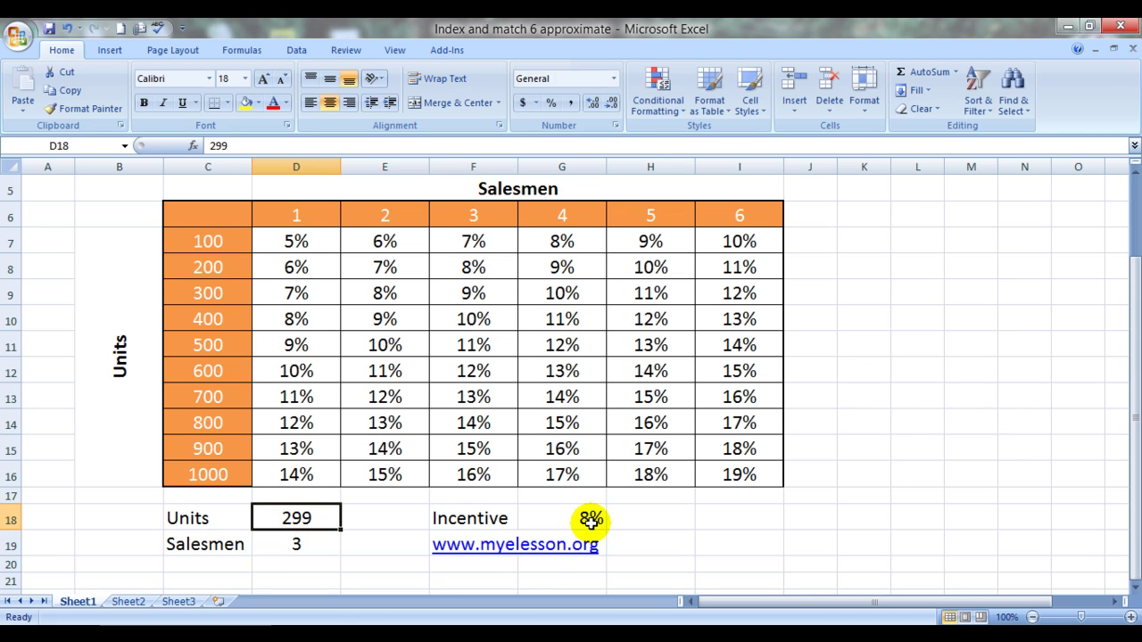
text(315)
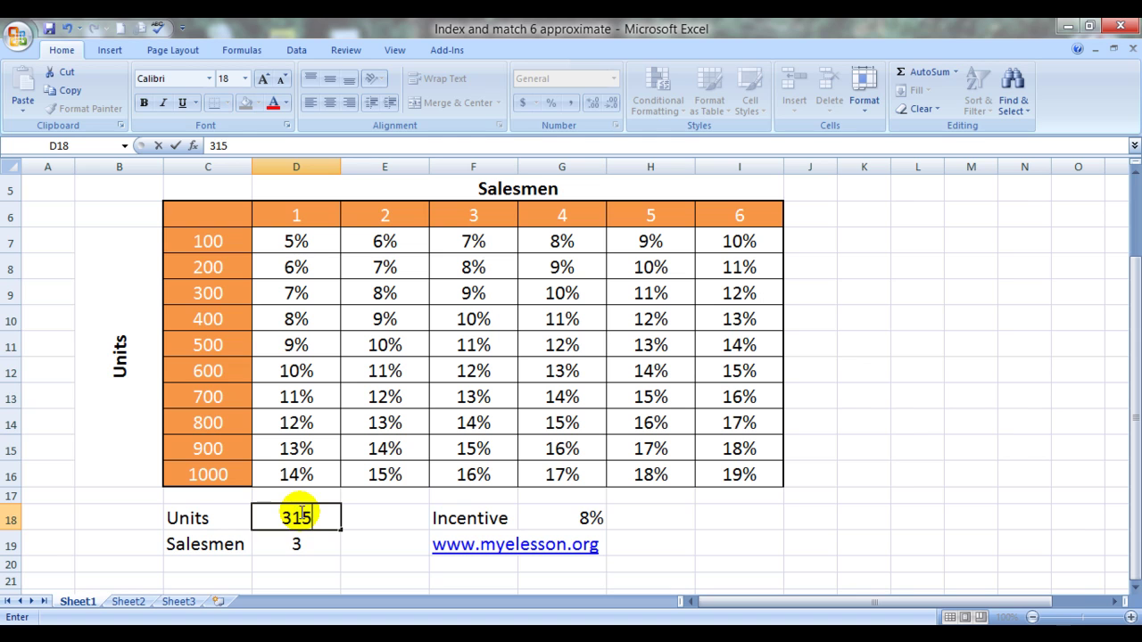
key(Tab)
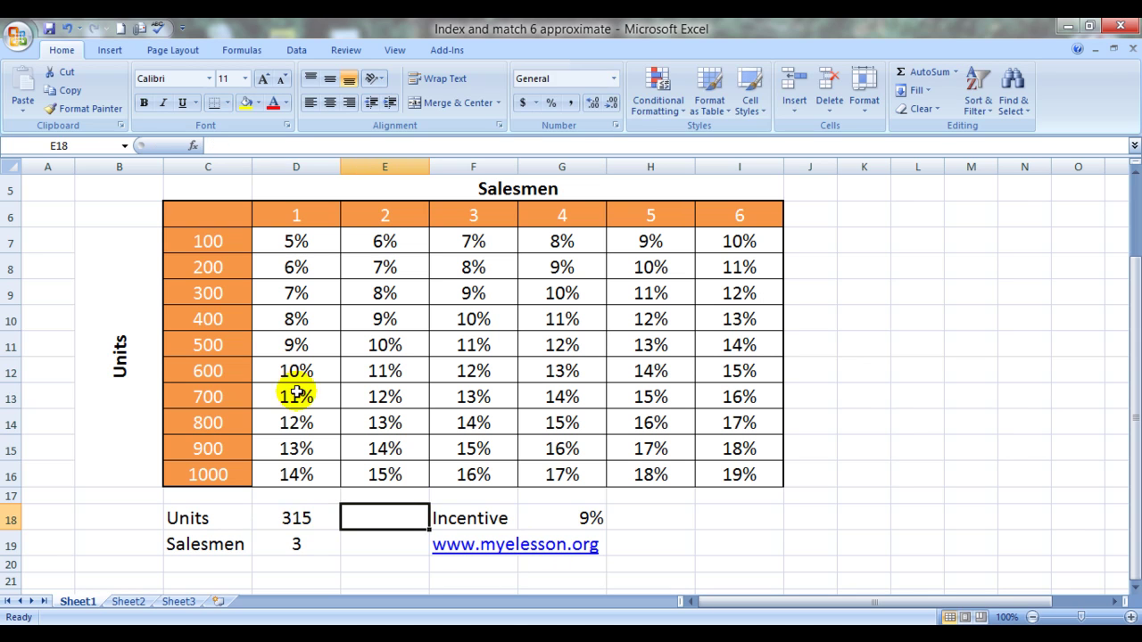
click(218, 297)
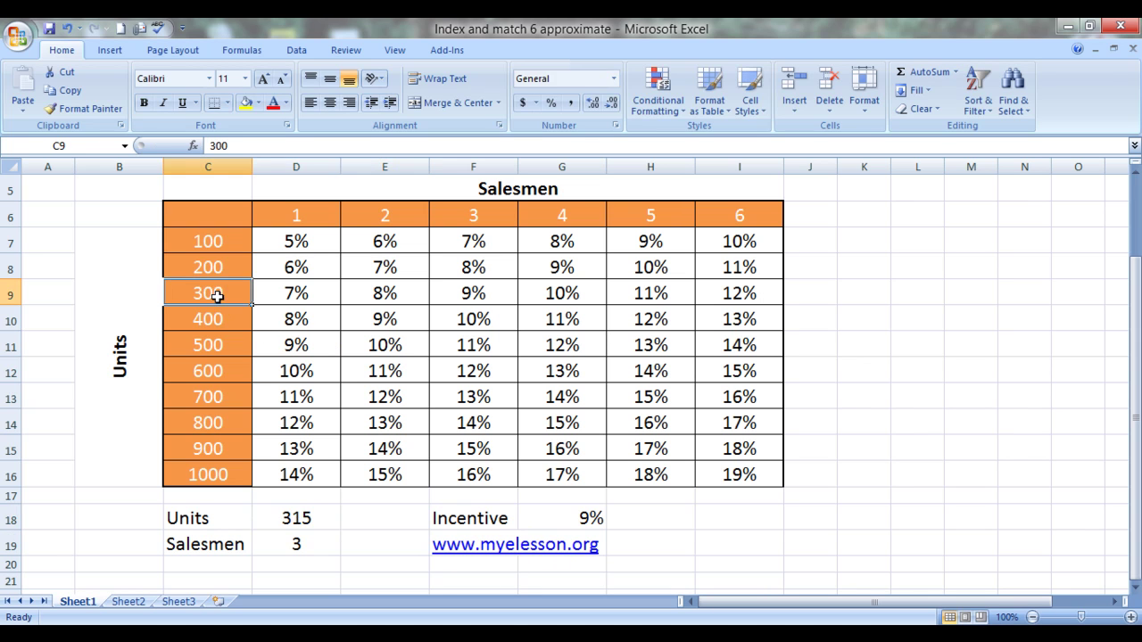
click(472, 288)
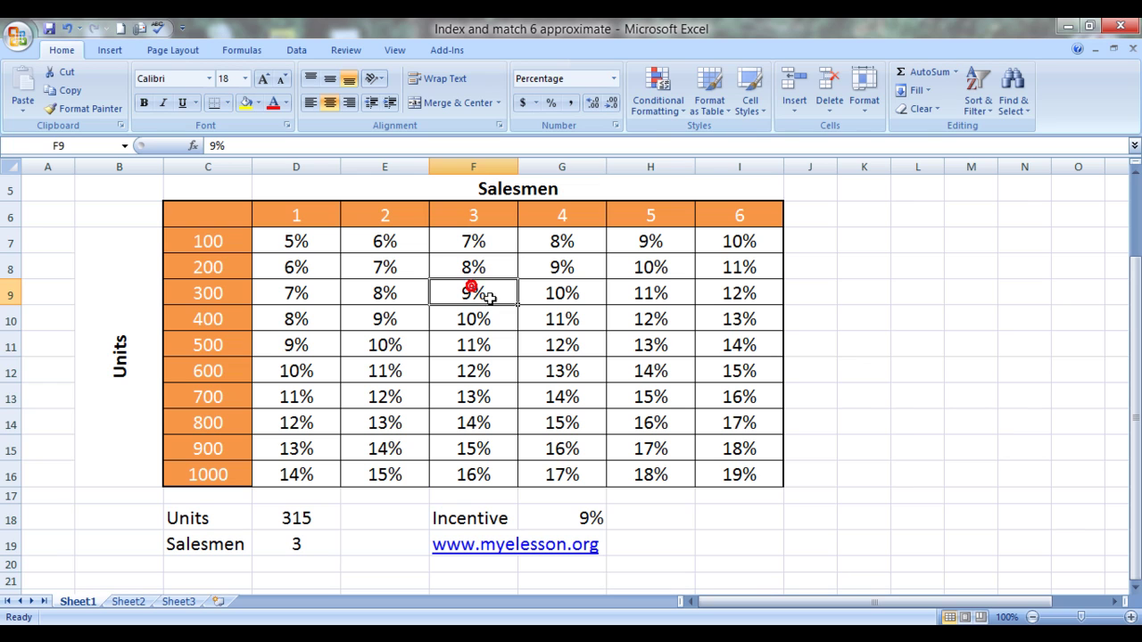
click(677, 523)
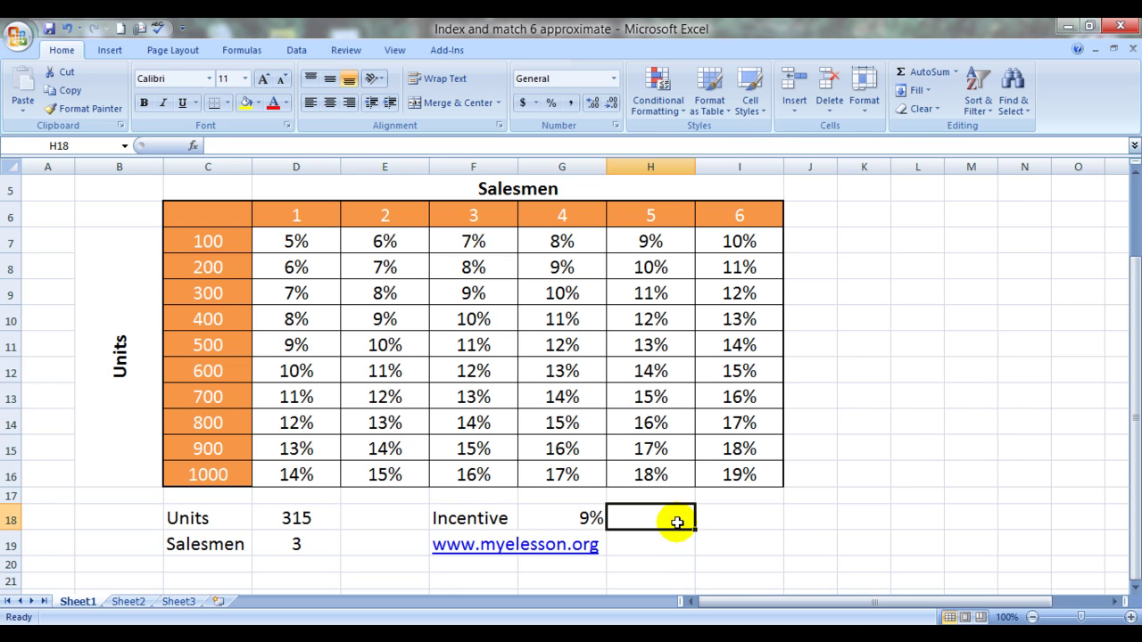